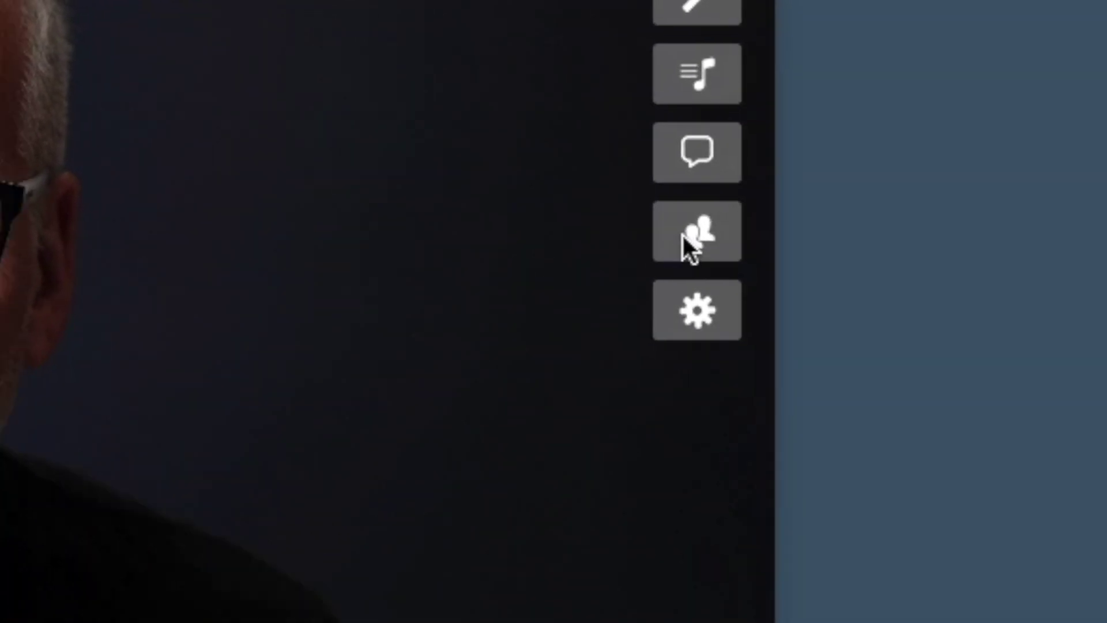
# Switch on Interview mode in the Interview panel to enable the guest join link
pyautogui.click(727, 201)
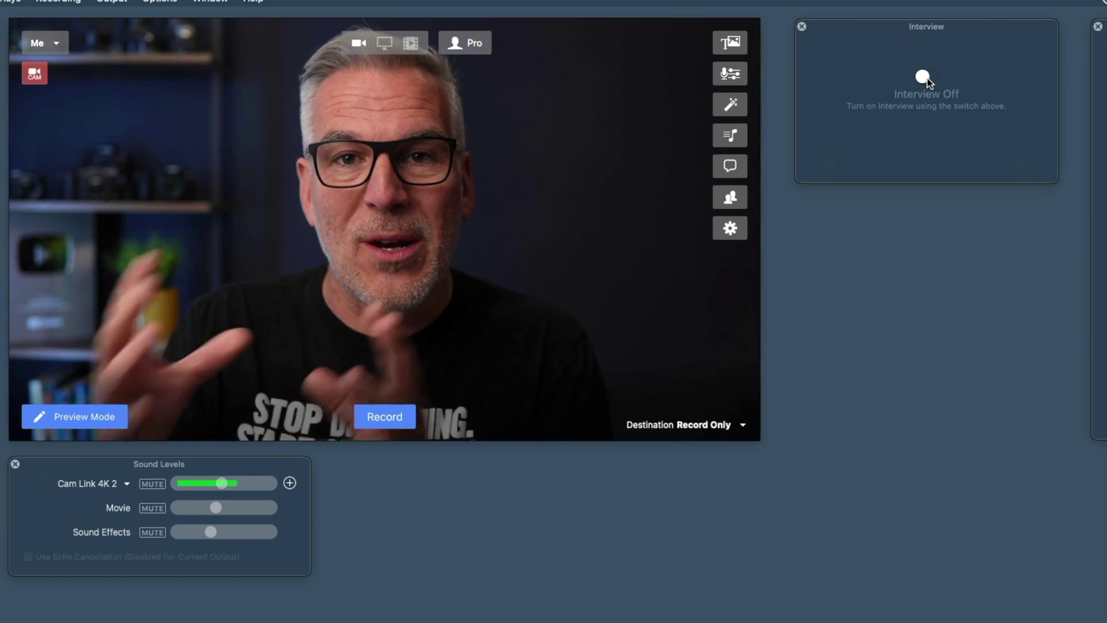
pyautogui.click(927, 78)
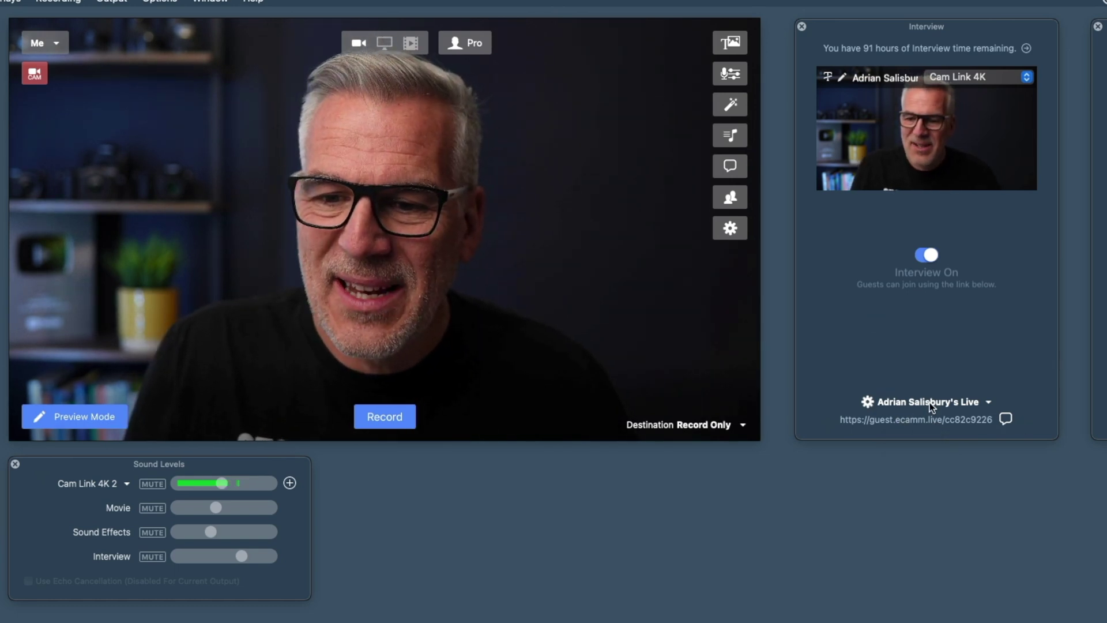
# Look through the interview link settings list, then close it without changing anything
pyautogui.click(987, 403)
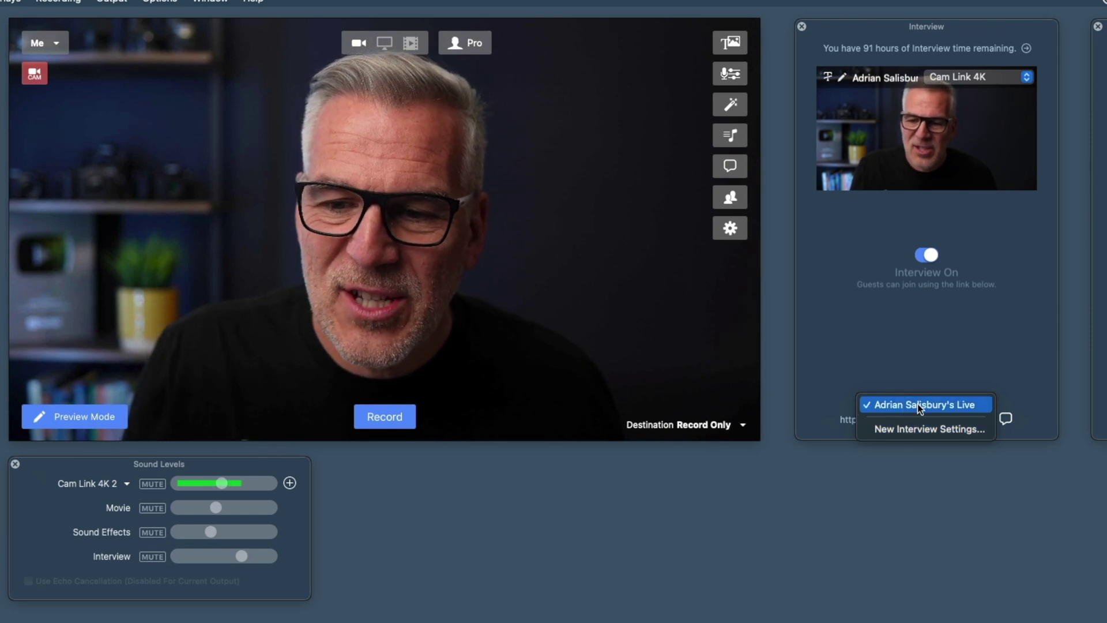
pyautogui.click(925, 382)
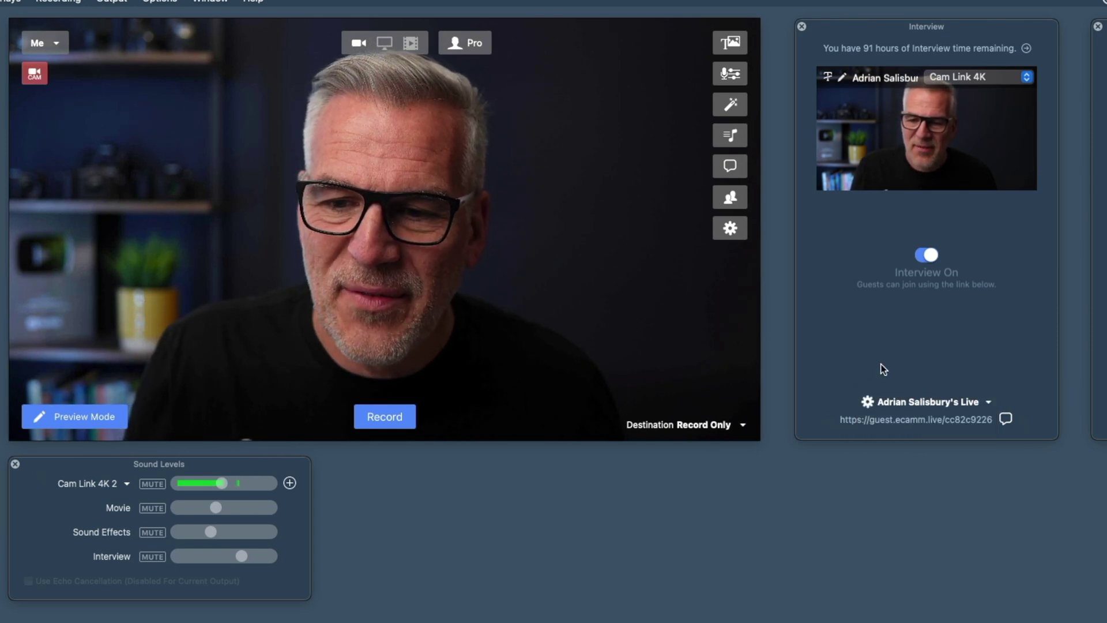
# Open the guest link page settings and bring the Pictures folder up beside them
pyautogui.click(868, 401)
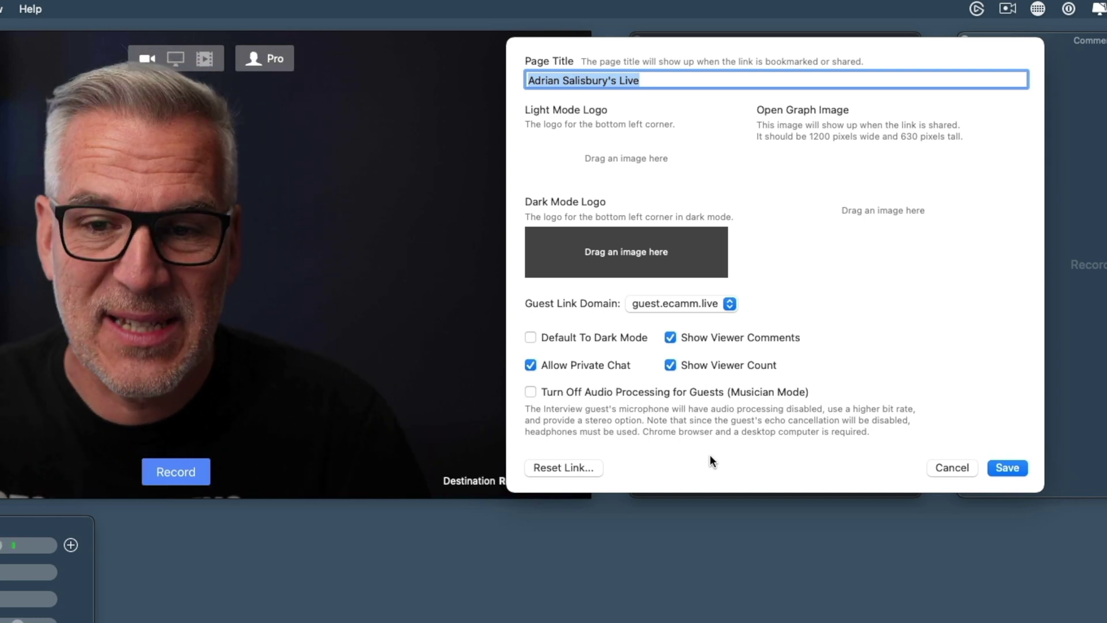
pyautogui.press('super+Tab')
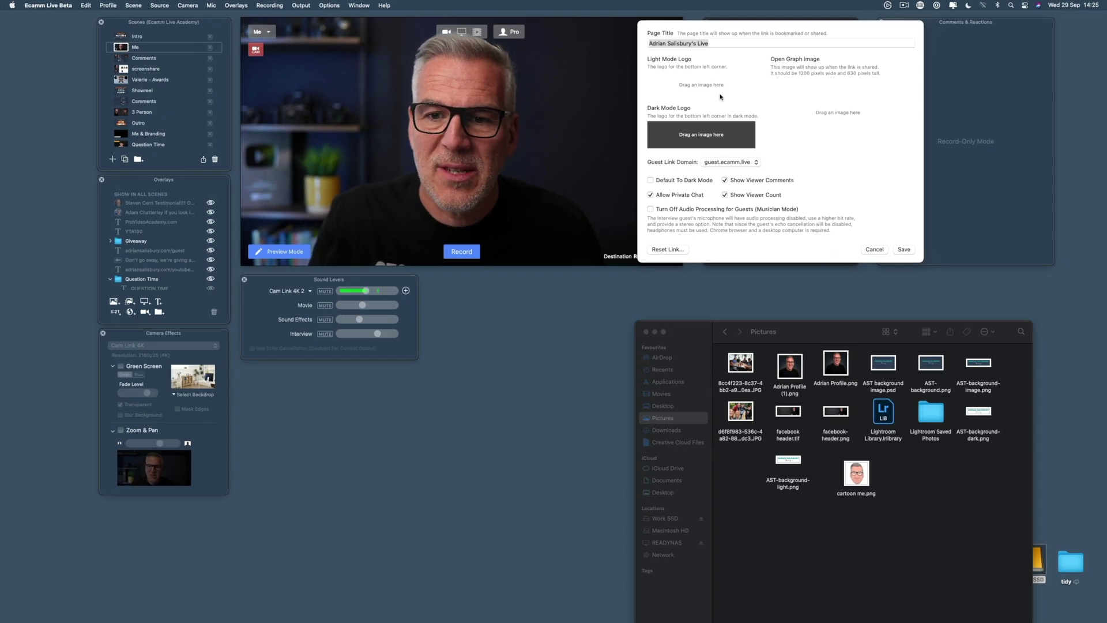
# Set AST-background-light.png, AST-background-dark.png and AST-background.png as light logo, dark logo and Open Graph image
pyautogui.moveTo(791, 461); pyautogui.dragTo(709, 87)
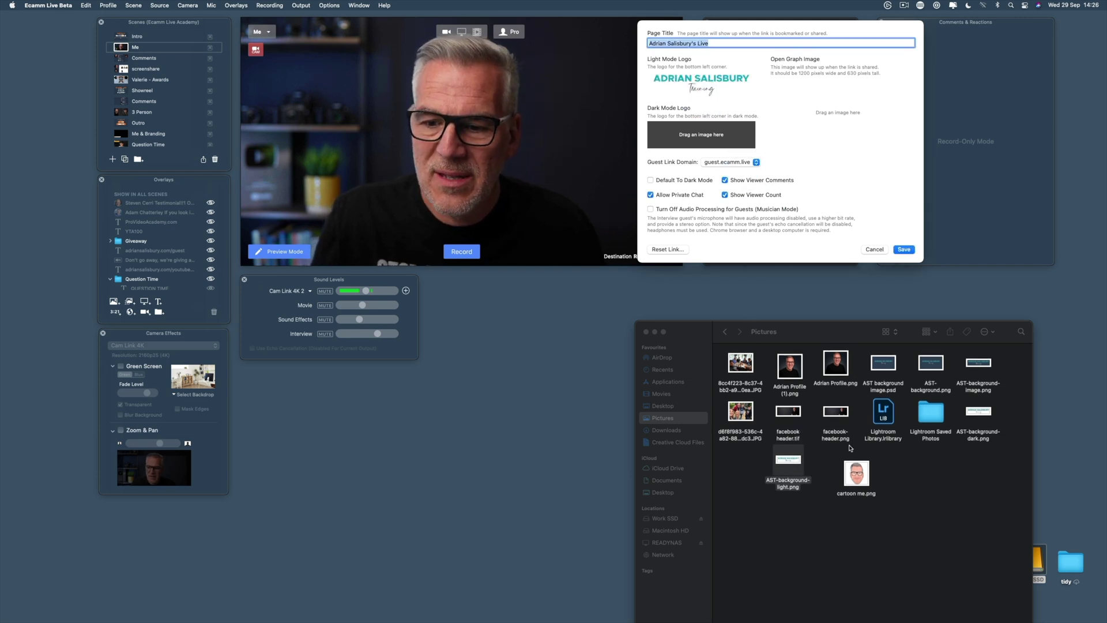
pyautogui.moveTo(975, 414); pyautogui.dragTo(706, 141)
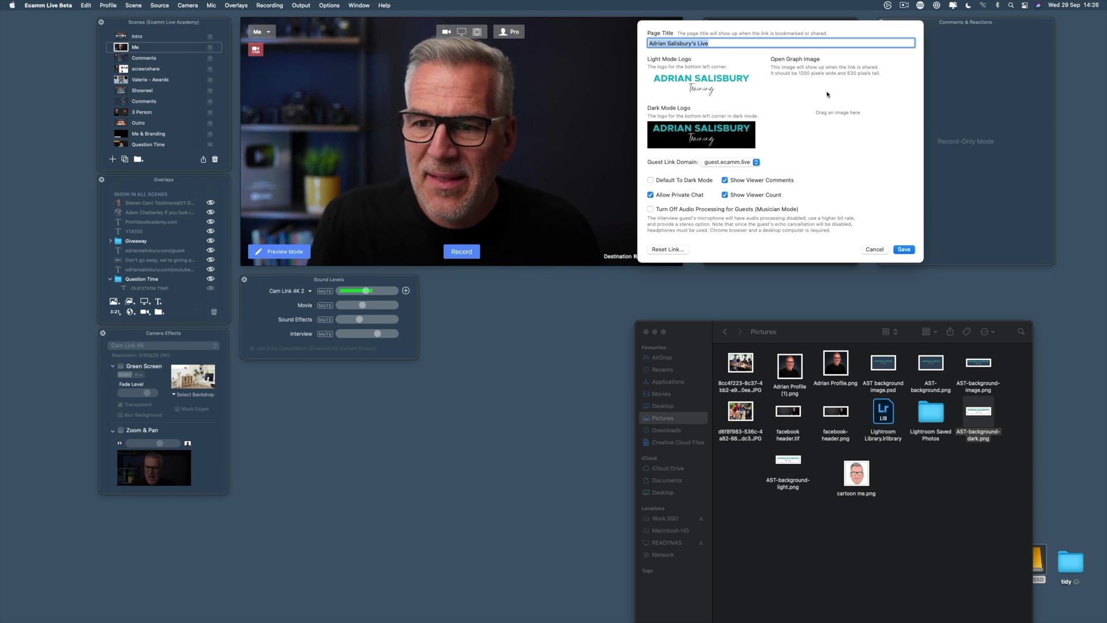
pyautogui.click(959, 464)
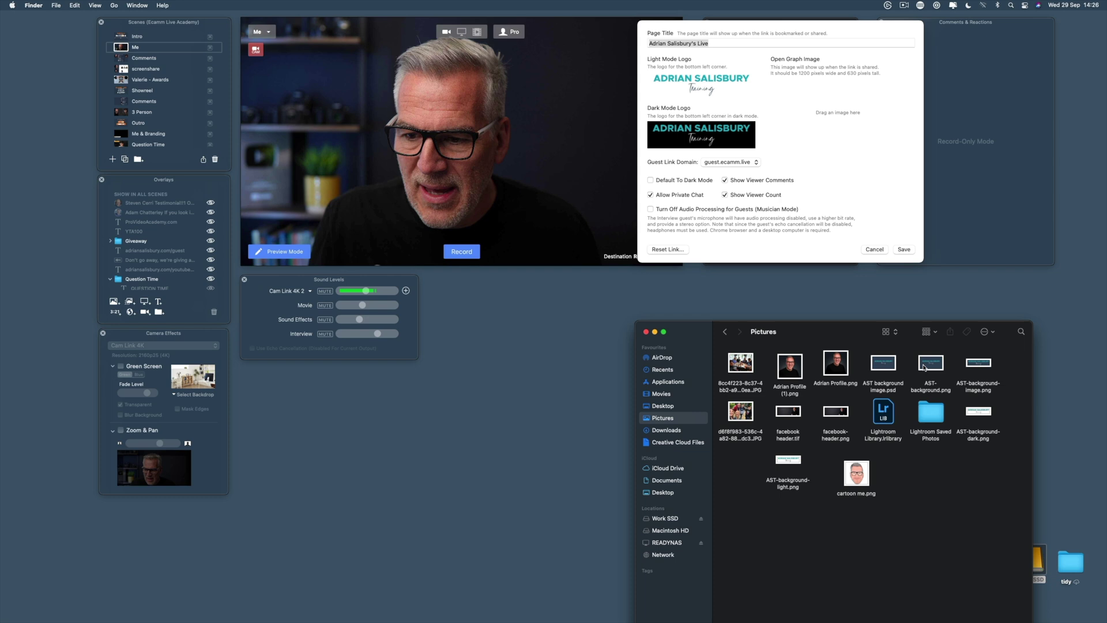
pyautogui.moveTo(931, 365); pyautogui.dragTo(839, 115)
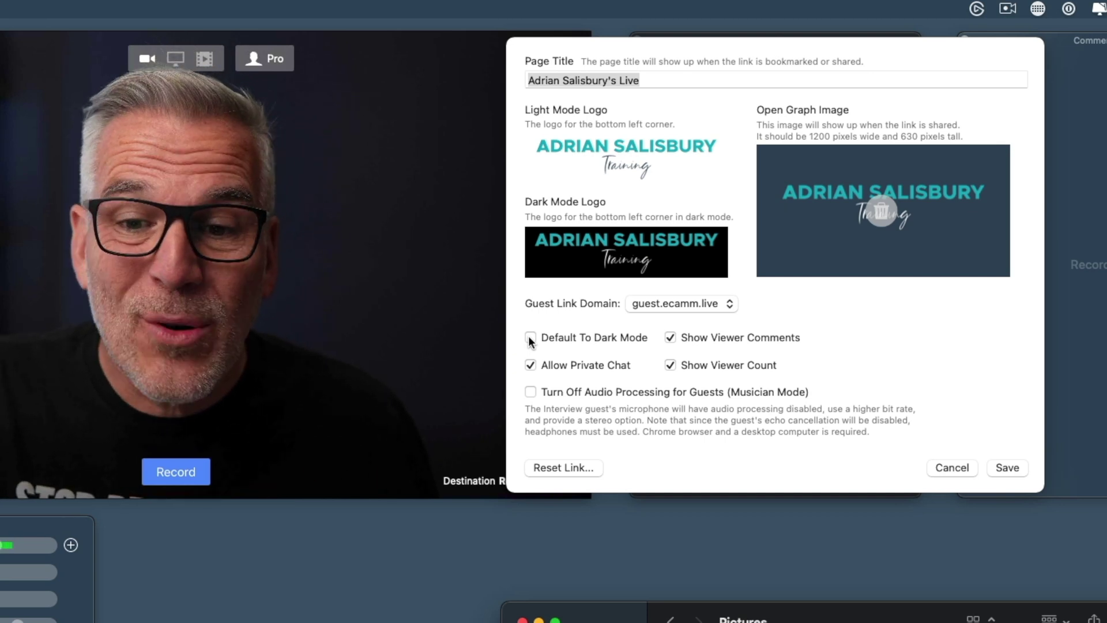
# Bring the guest page settings dialog back into focus
pyautogui.click(531, 340)
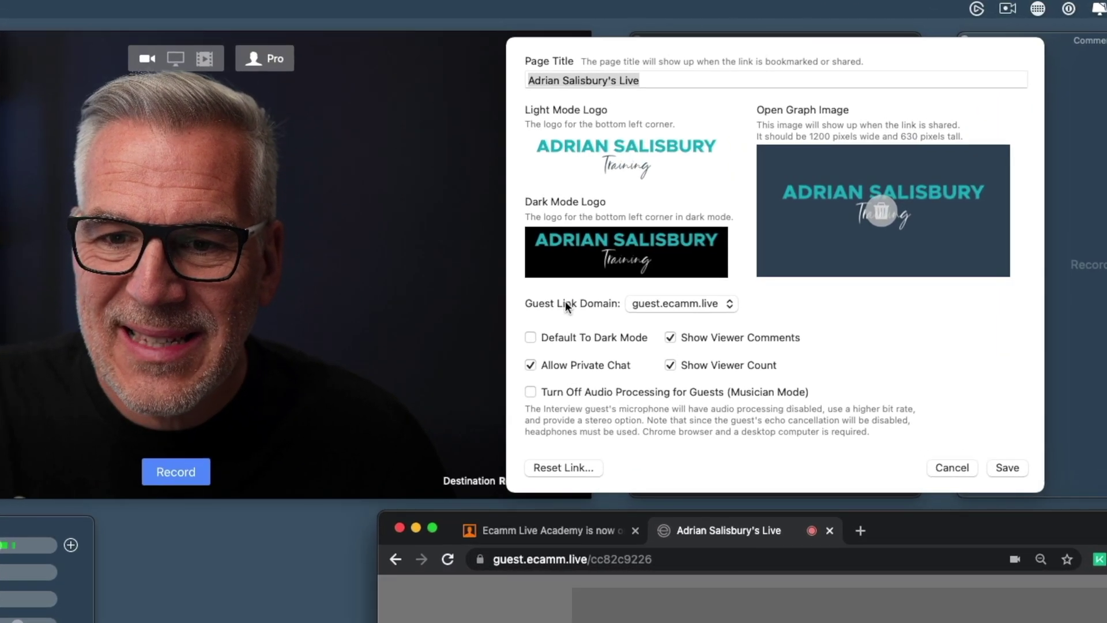
pyautogui.click(621, 305)
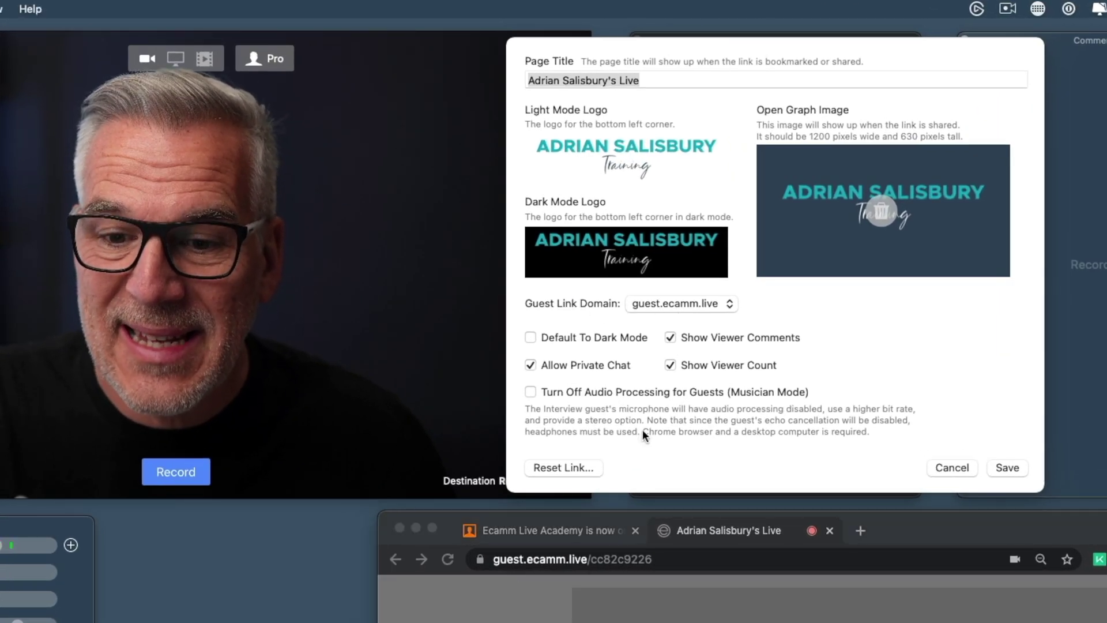
pyautogui.click(686, 302)
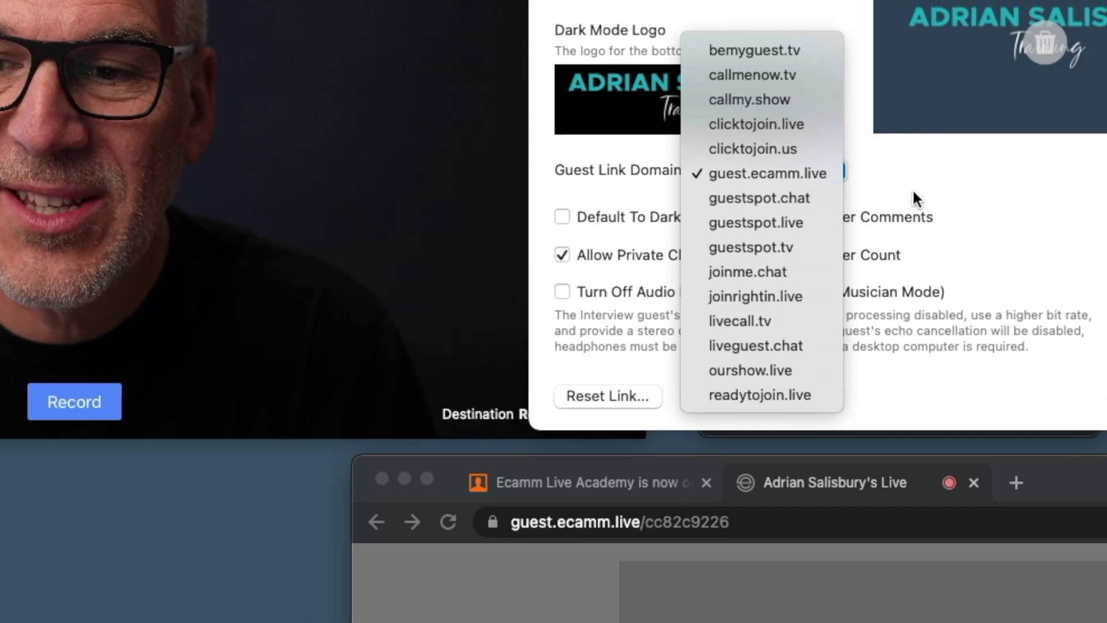
pyautogui.click(864, 167)
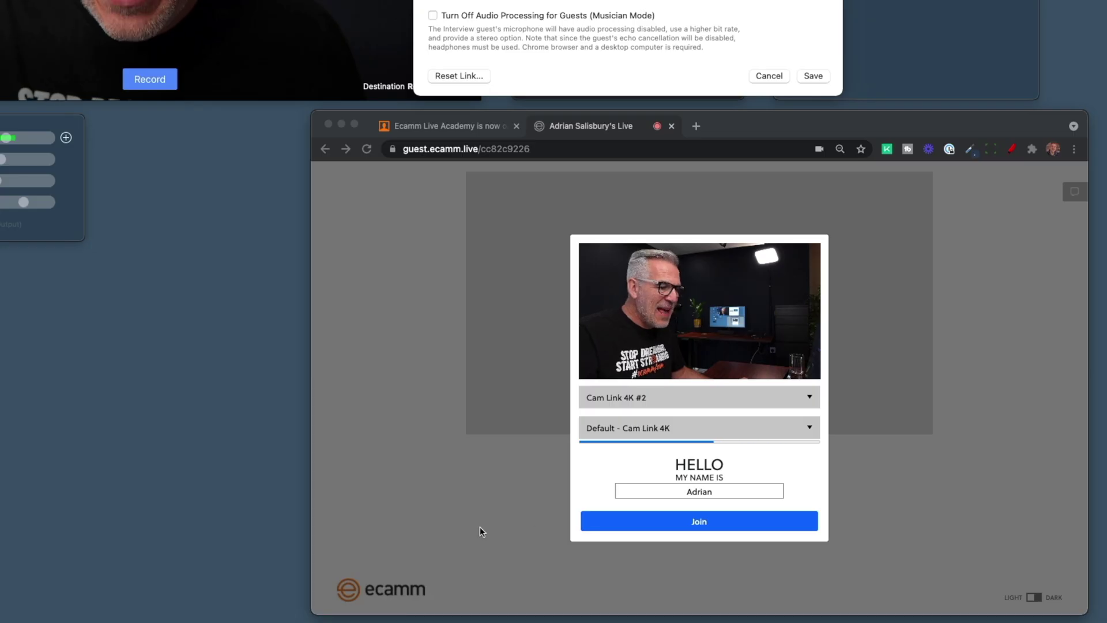
# Delete the guest name and confirm Cam Link 4K #2 remains the selected camera
pyautogui.doubleClick(719, 491)
pyautogui.press('BackSpace')
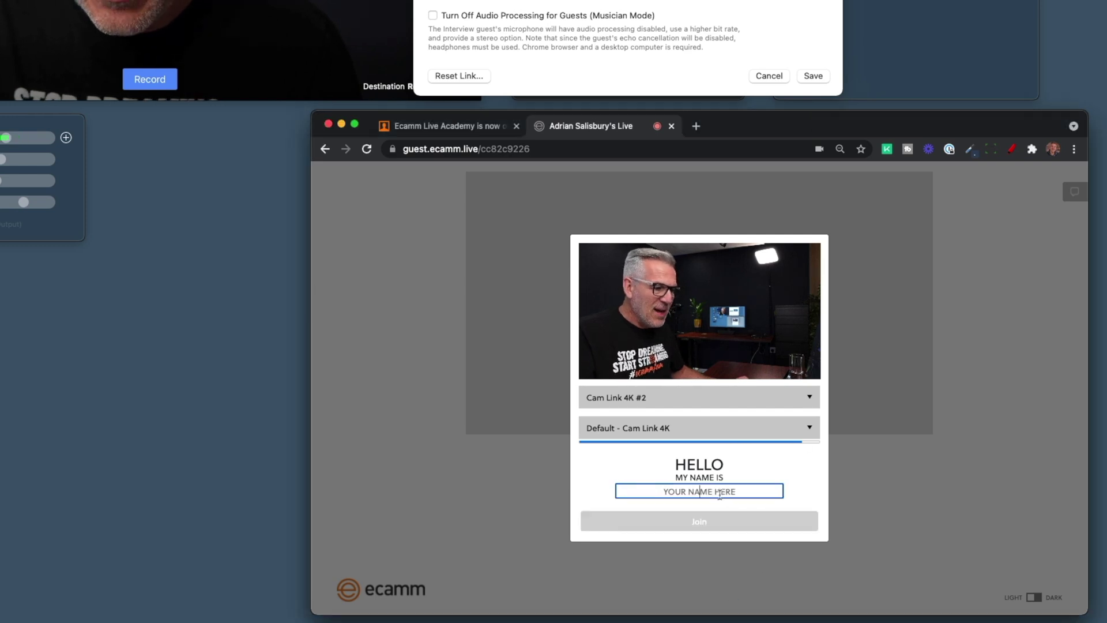
pyautogui.click(681, 398)
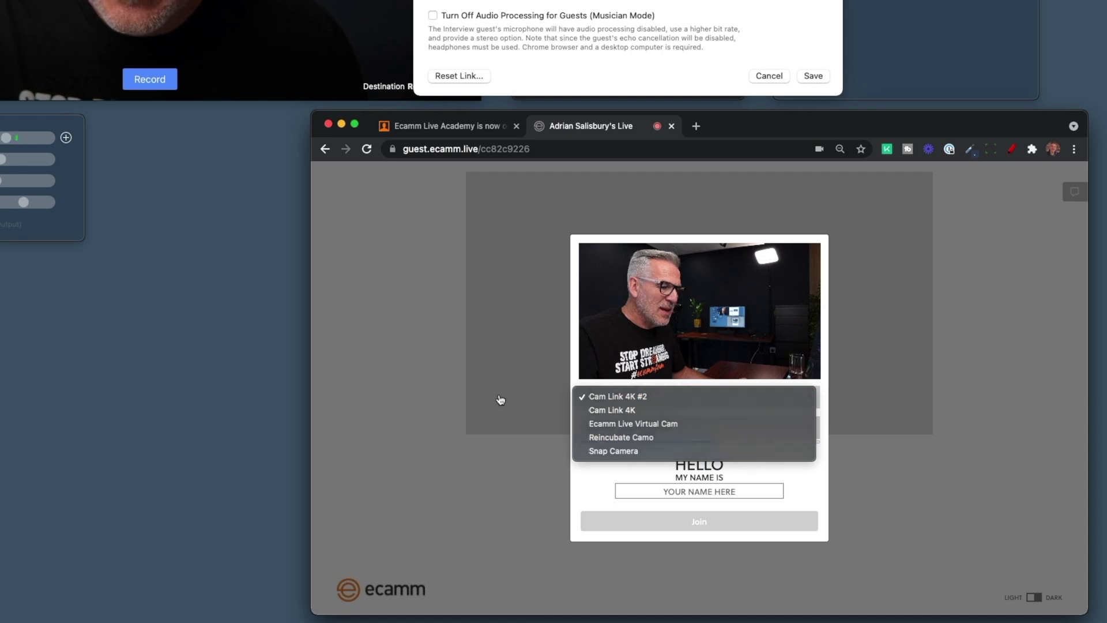
pyautogui.click(685, 396)
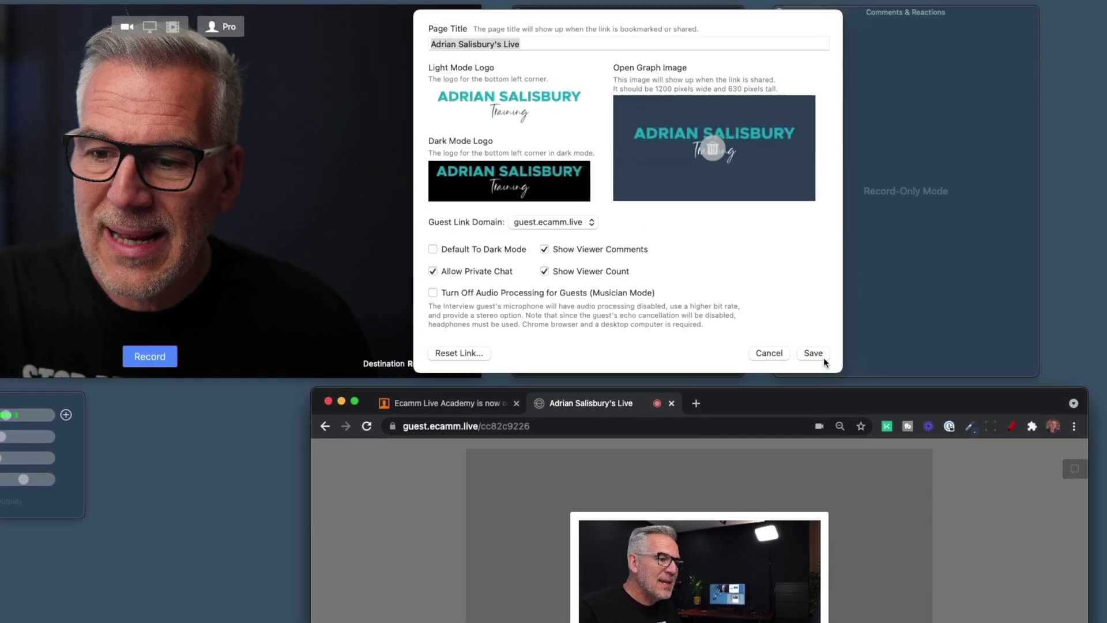
# Save the branding, reload the guest page to show the new logo, and join
pyautogui.click(813, 76)
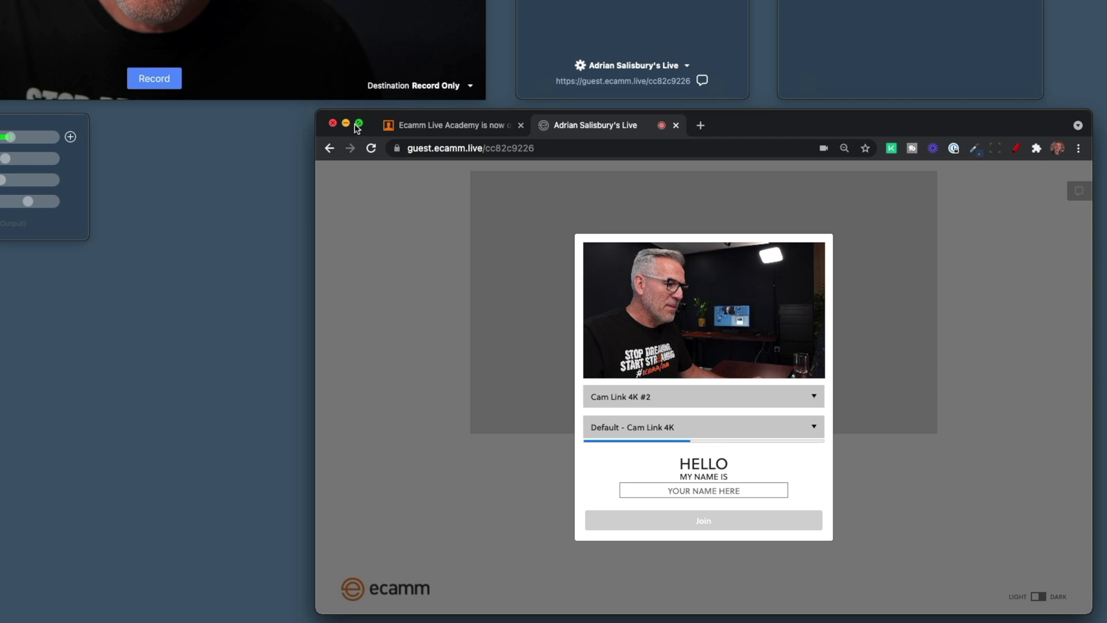
pyautogui.click(372, 149)
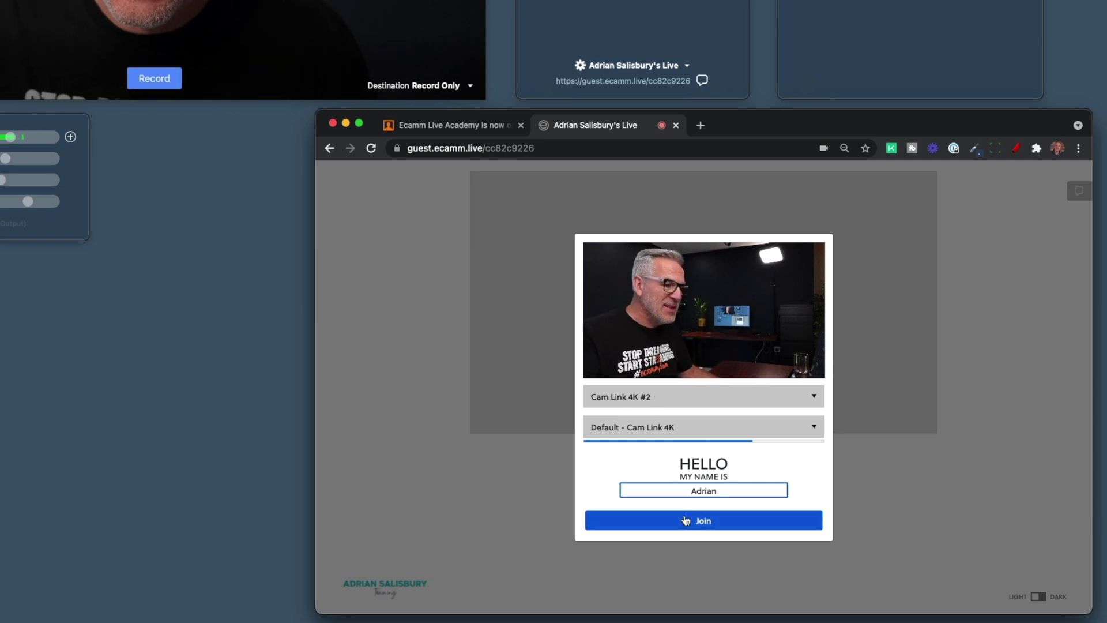
pyautogui.click(704, 522)
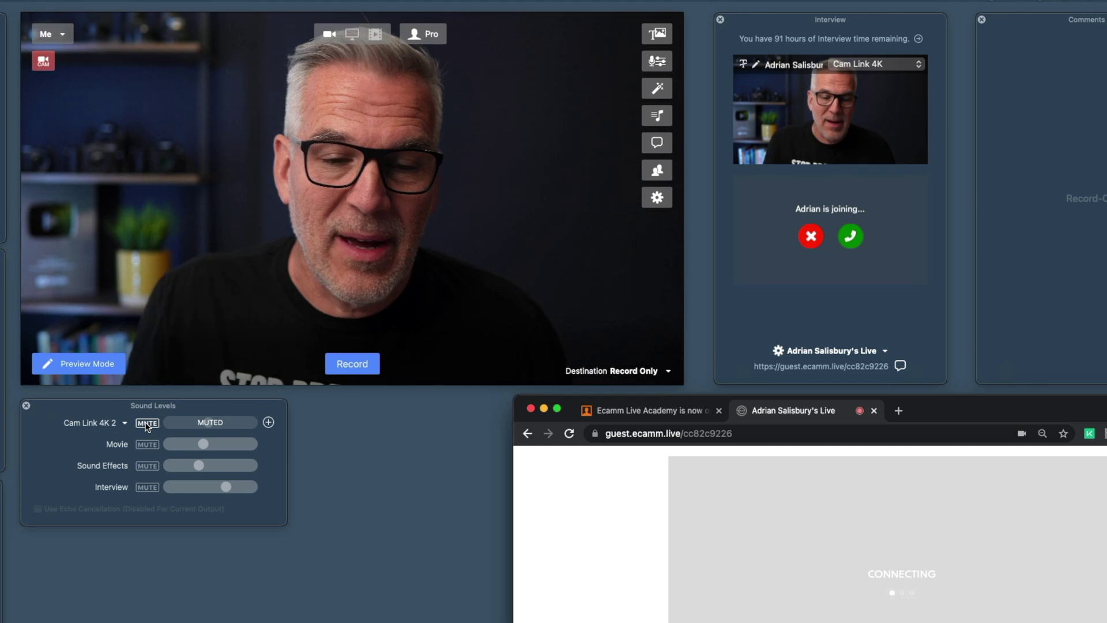
pyautogui.click(851, 238)
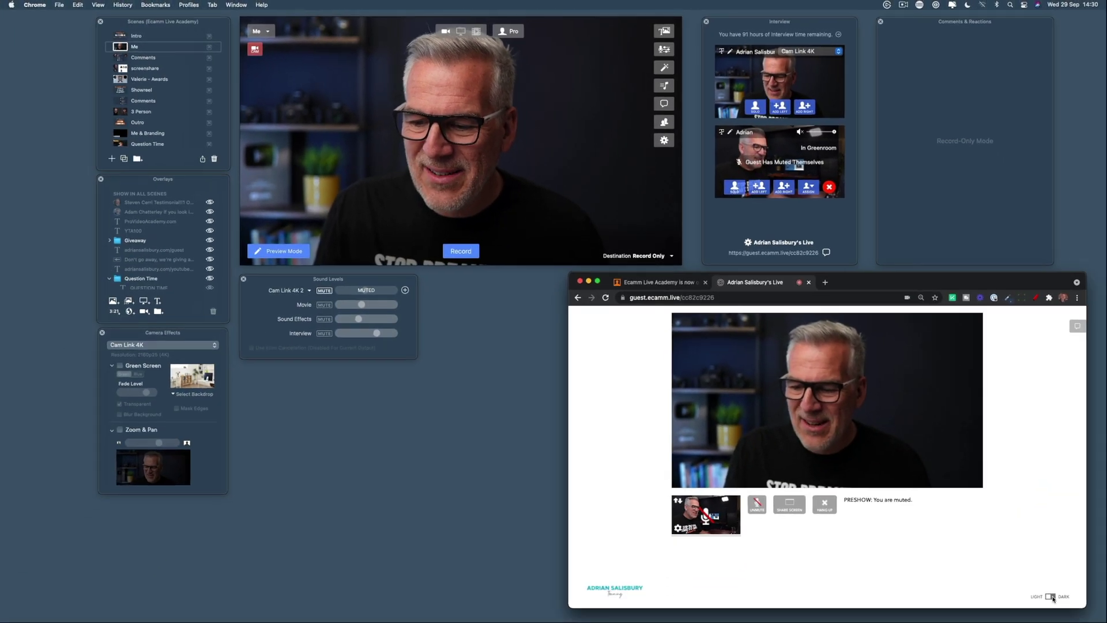
pyautogui.click(1052, 598)
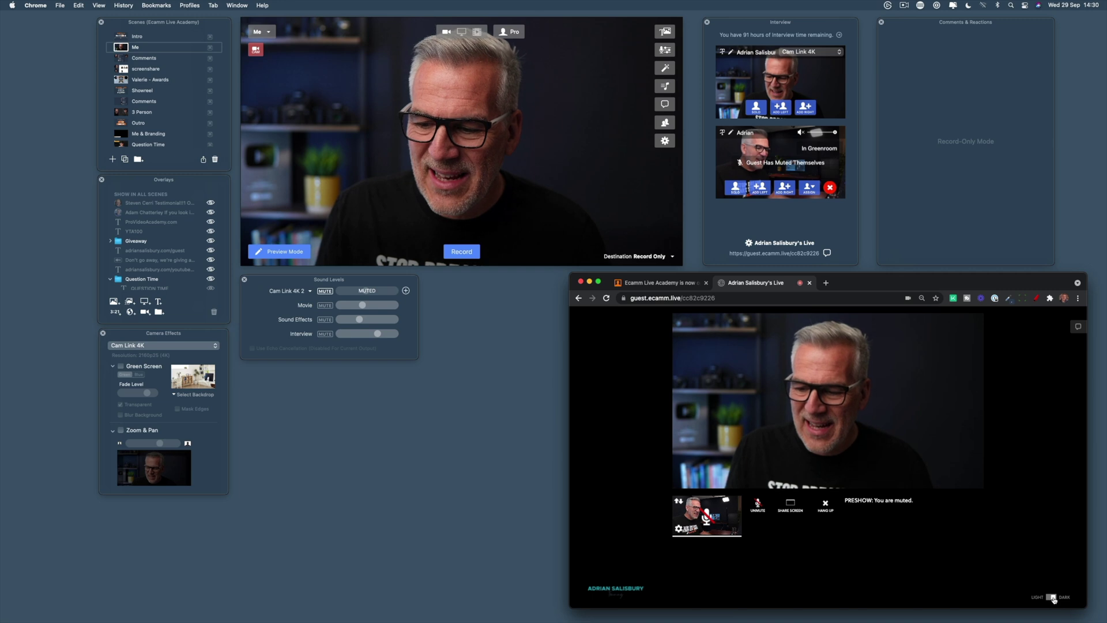
pyautogui.click(1050, 599)
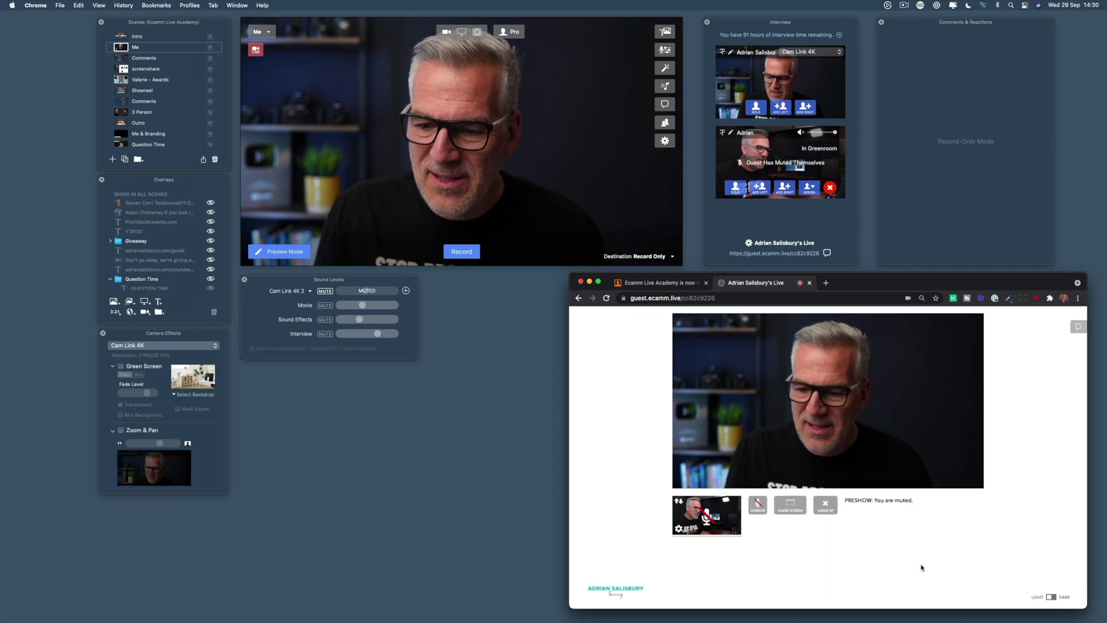
pyautogui.click(1078, 327)
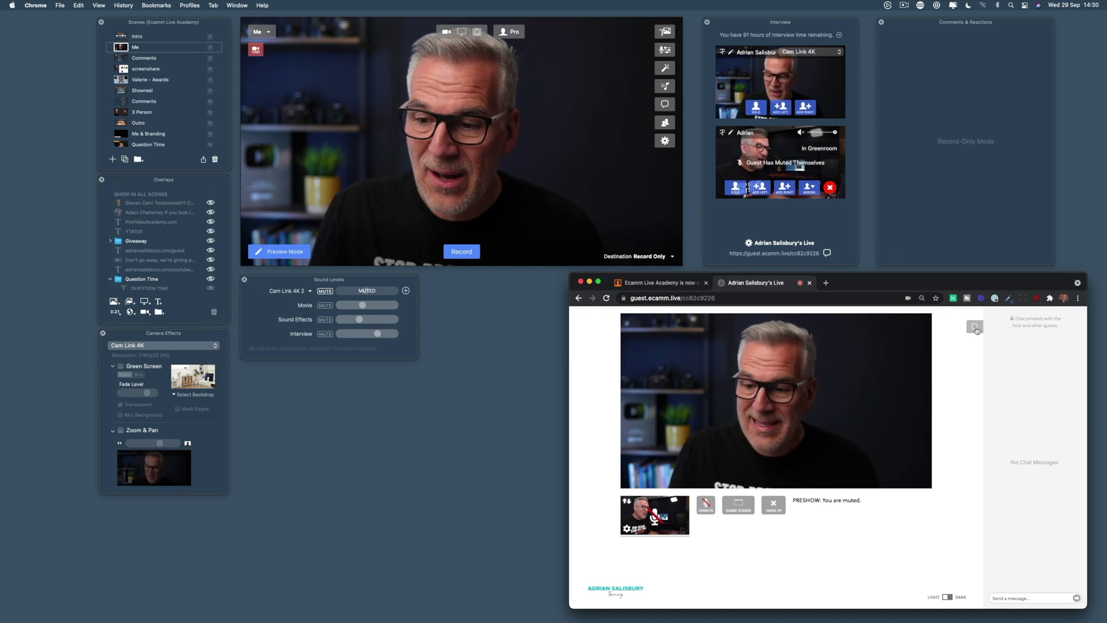
pyautogui.click(974, 327)
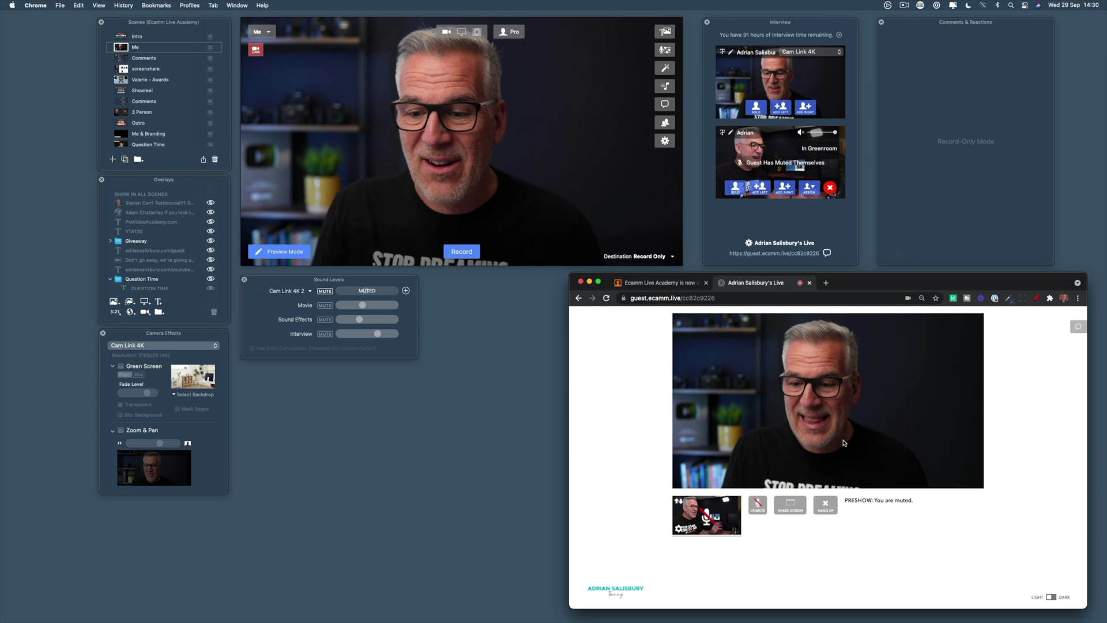
# Place the guest right of the host, crop the split screen full height, and choose dark theme
pyautogui.click(789, 189)
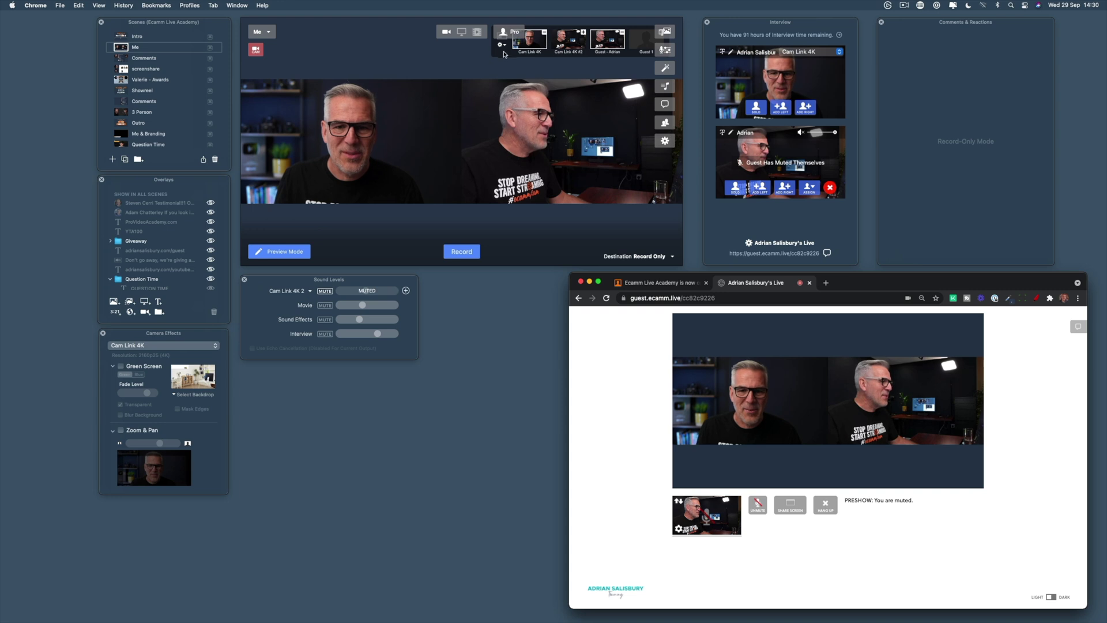
pyautogui.click(503, 54)
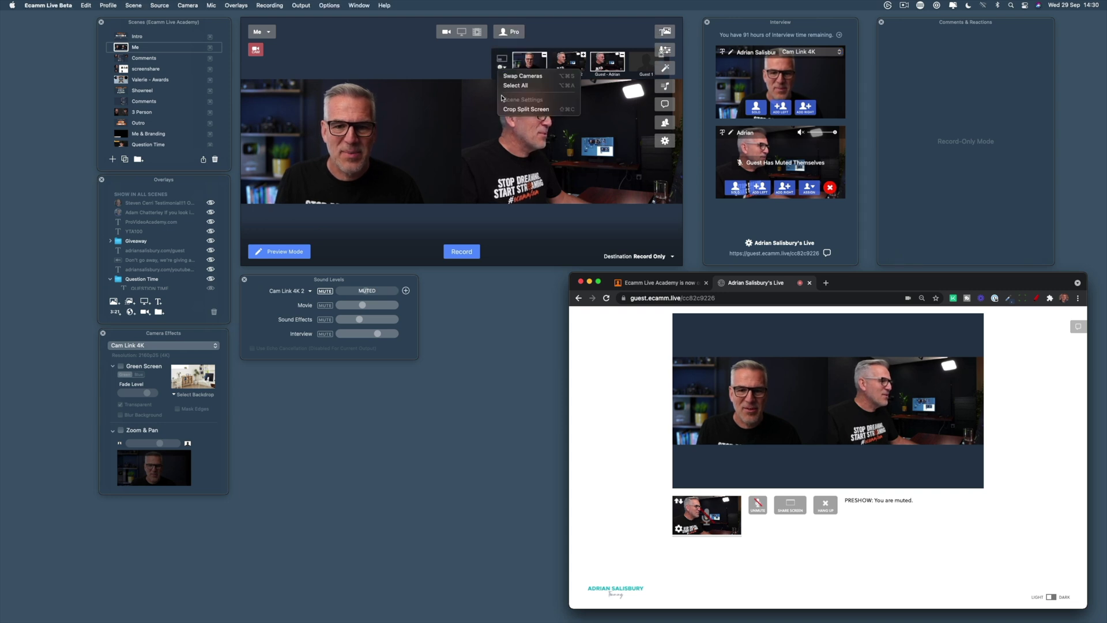
pyautogui.click(522, 109)
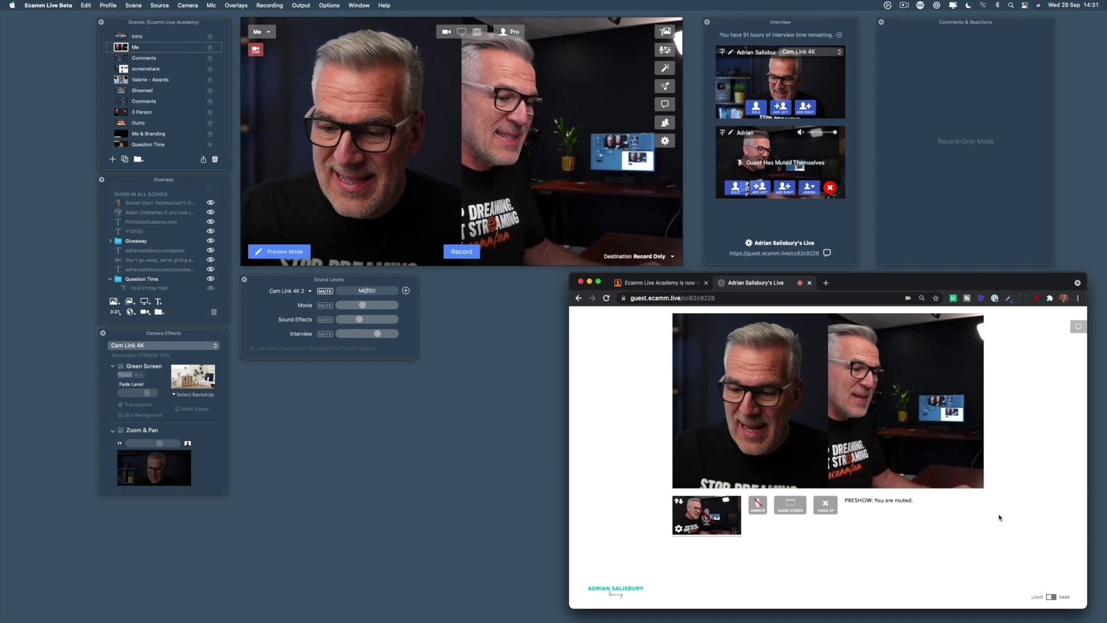
pyautogui.click(1051, 597)
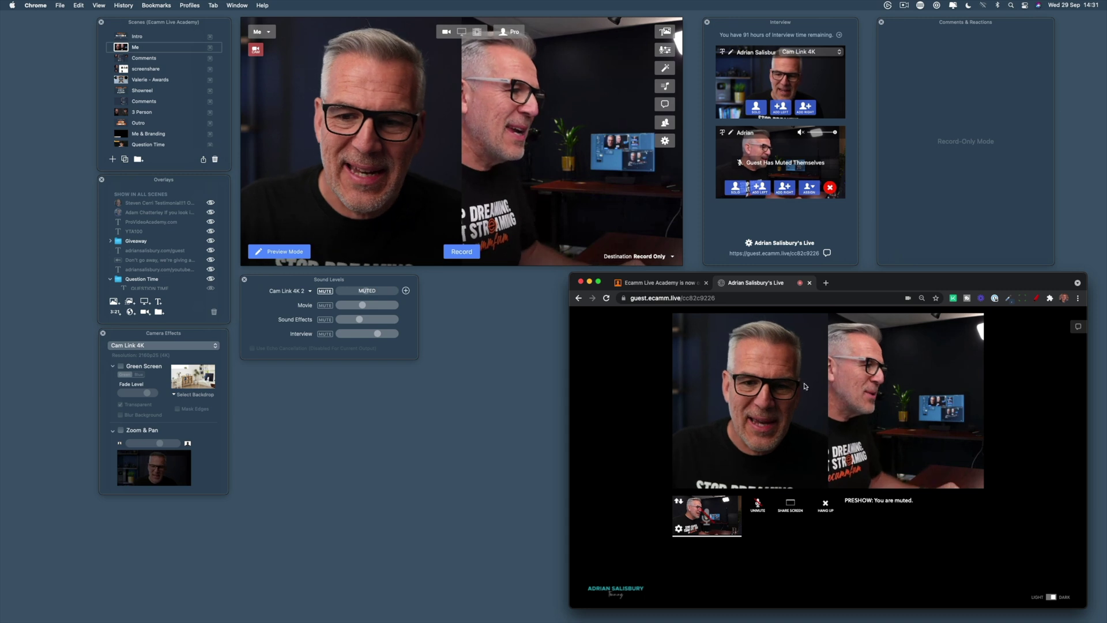
pyautogui.click(325, 304)
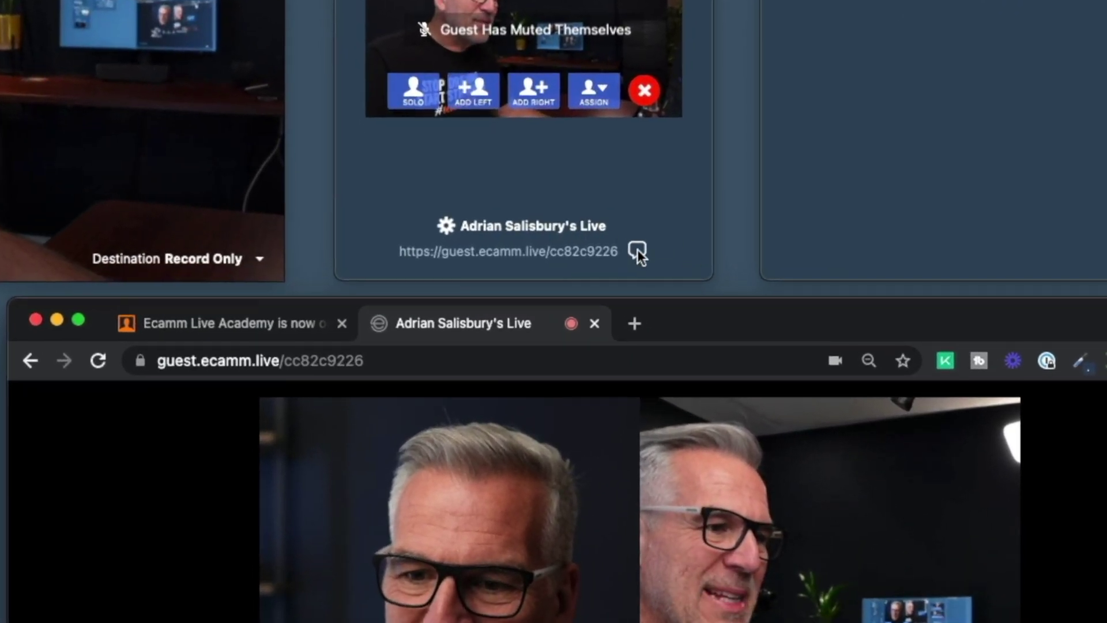
# Send the guest a 'Hey' greeting addressed by their first name in the Interview Chat
pyautogui.click(637, 251)
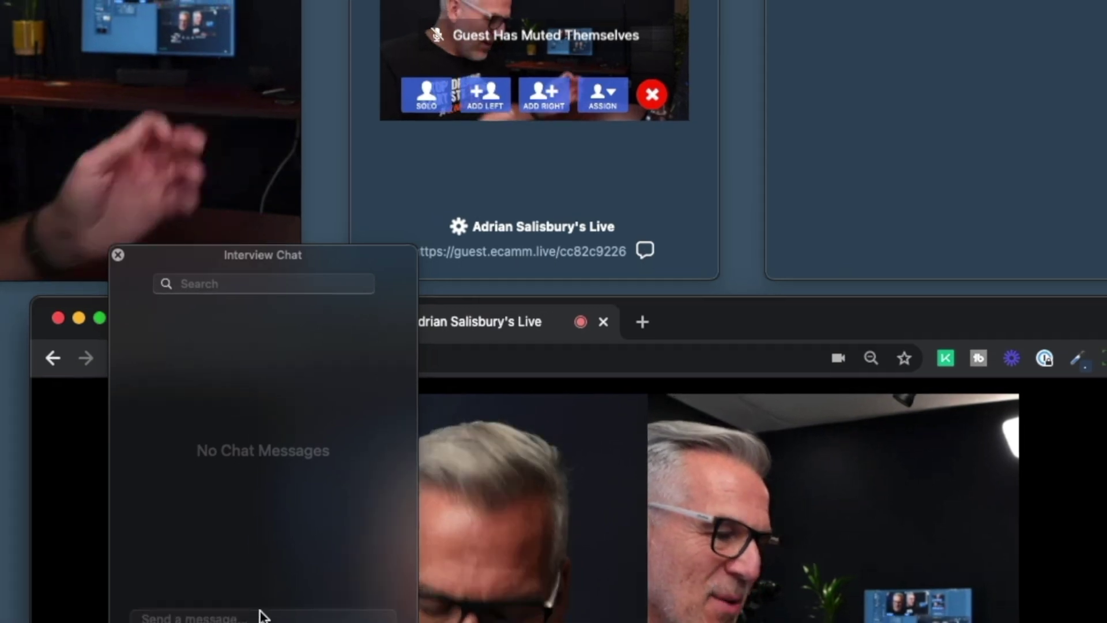
pyautogui.click(245, 619)
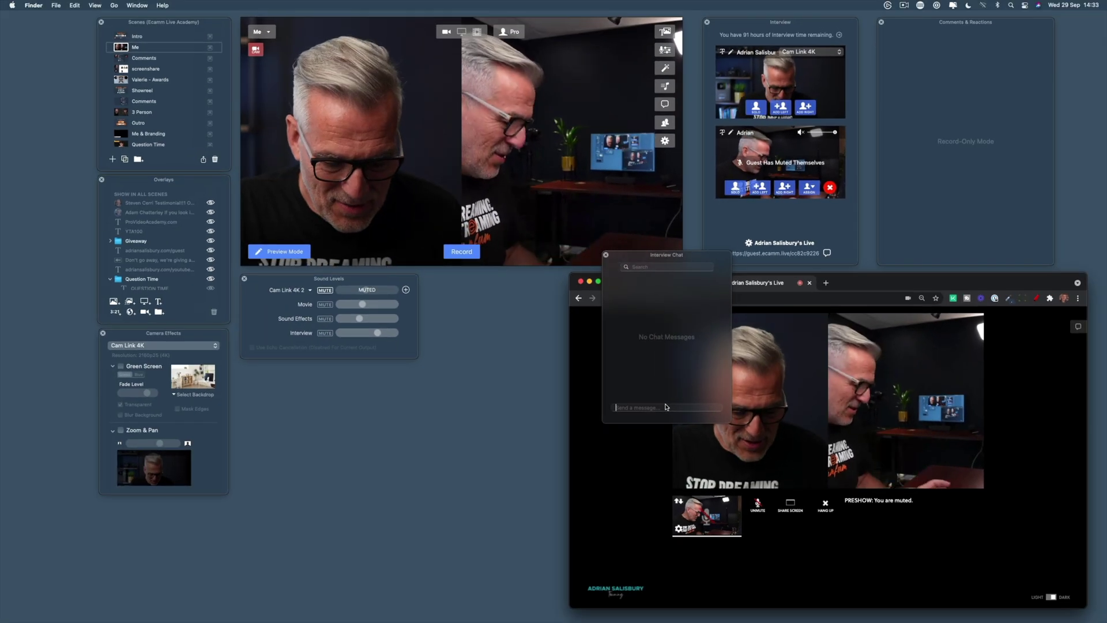
pyautogui.write('Hey Adrian')
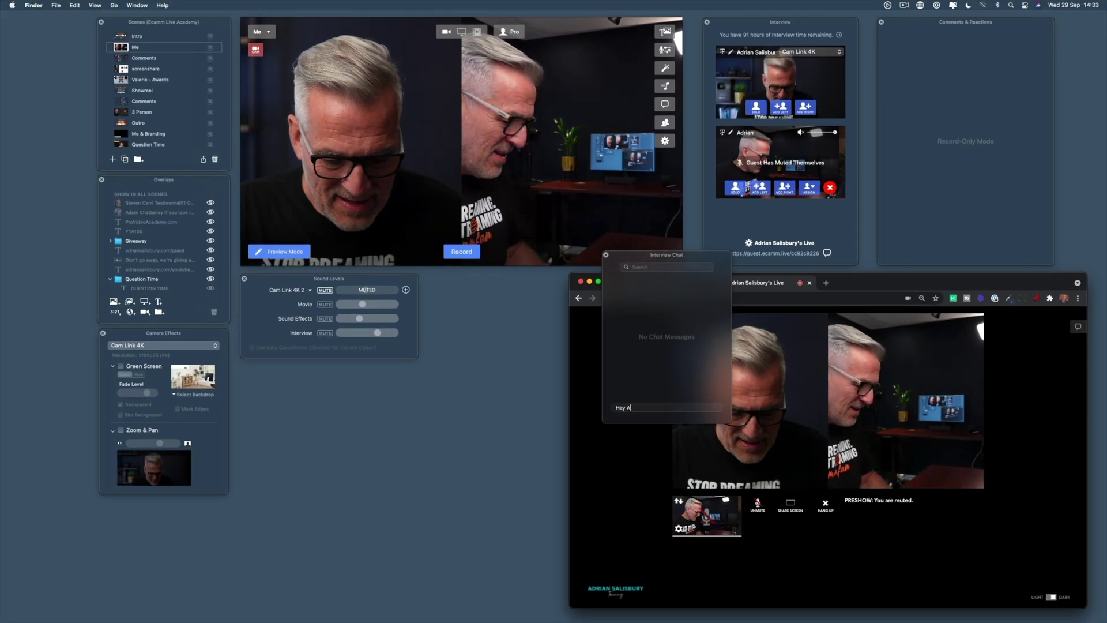
pyautogui.press('Return')
# Move the chat window left of the browser and open the guest page's chat panel
pyautogui.moveTo(663, 254); pyautogui.dragTo(487, 278)
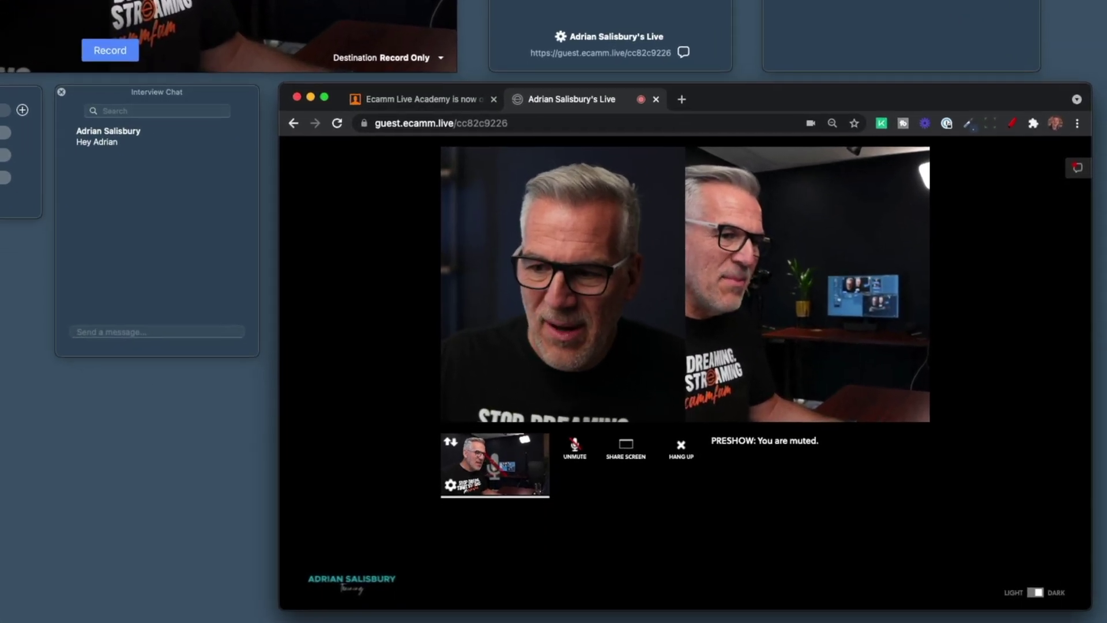
pyautogui.click(1076, 162)
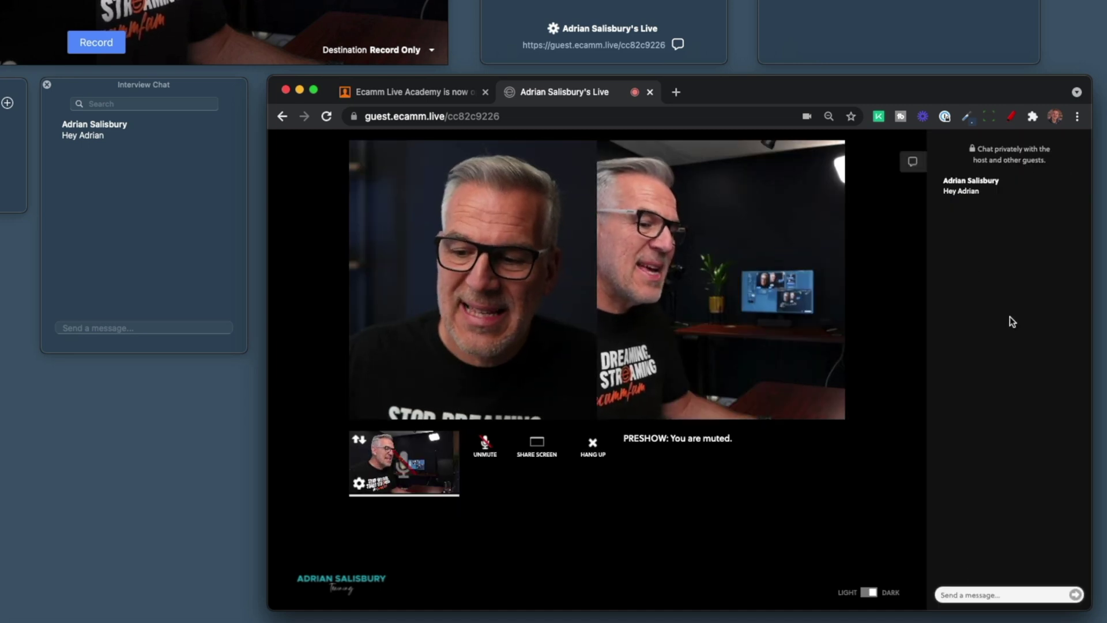
pyautogui.click(1021, 593)
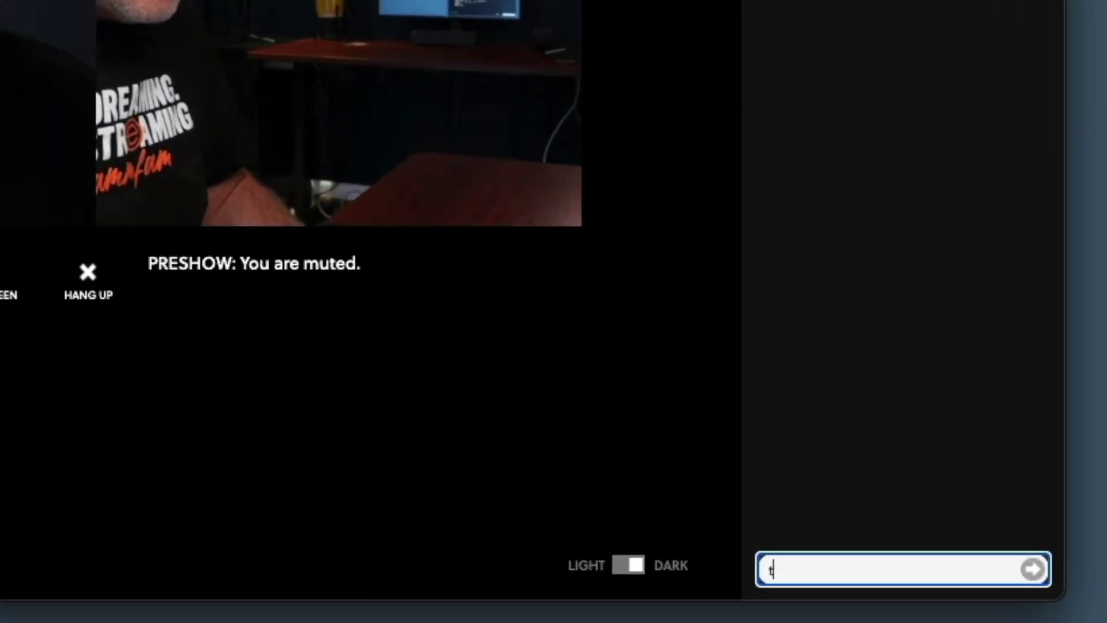
# Send the reply 'this is great' from the guest page chat to the host
pyautogui.write('this')
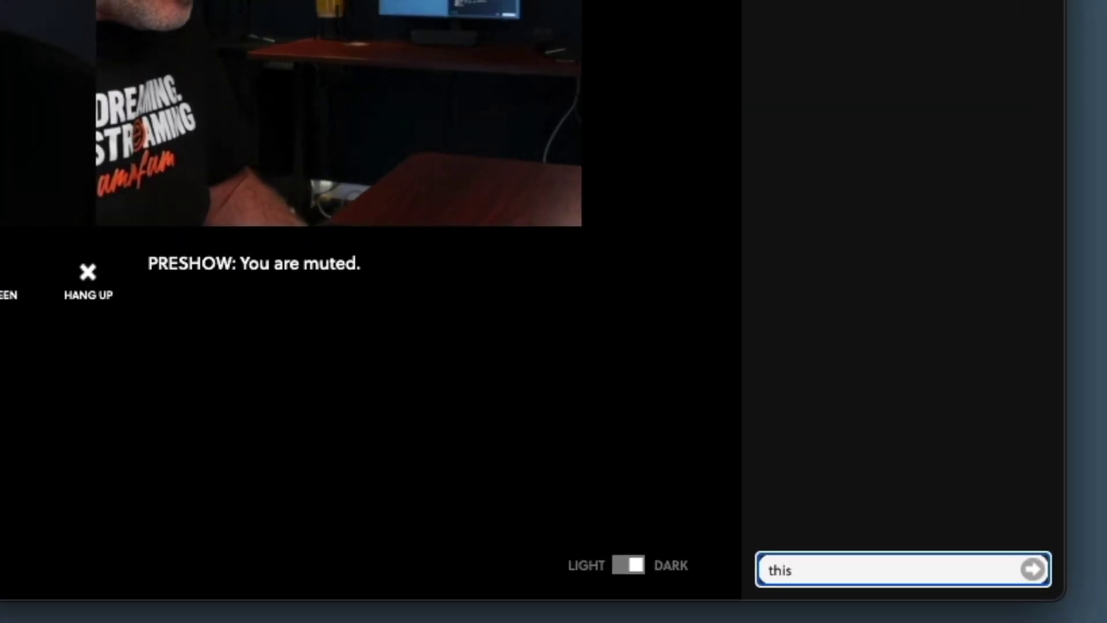
pyautogui.write(' is great')
pyautogui.press('Return')
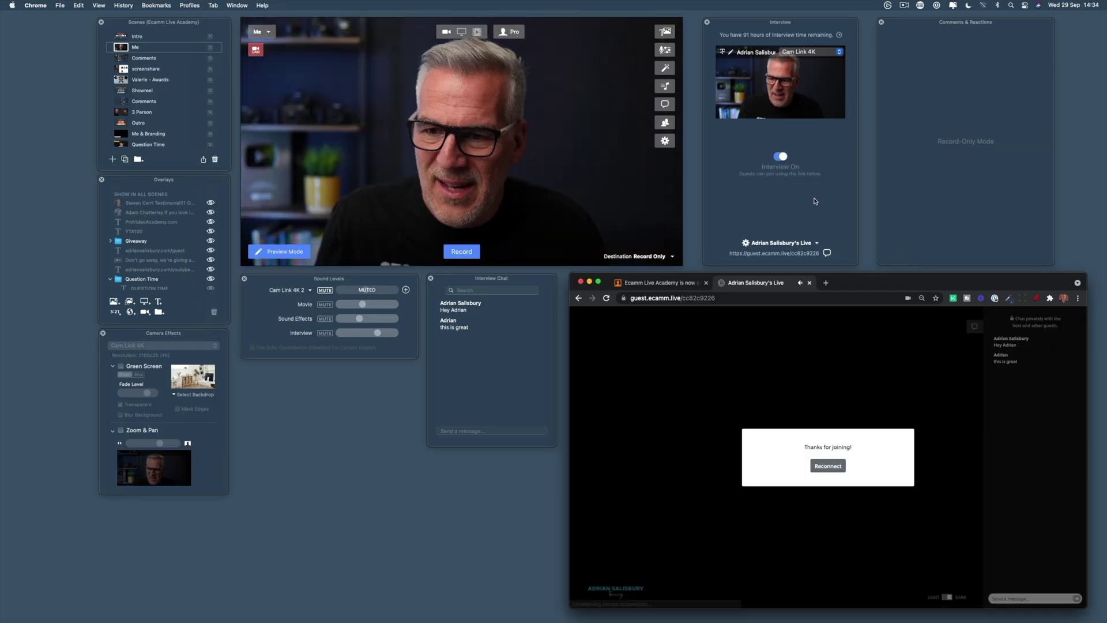
# Minimise the guest's Chrome window, then open the guest page settings and cancel without changes
pyautogui.click(590, 282)
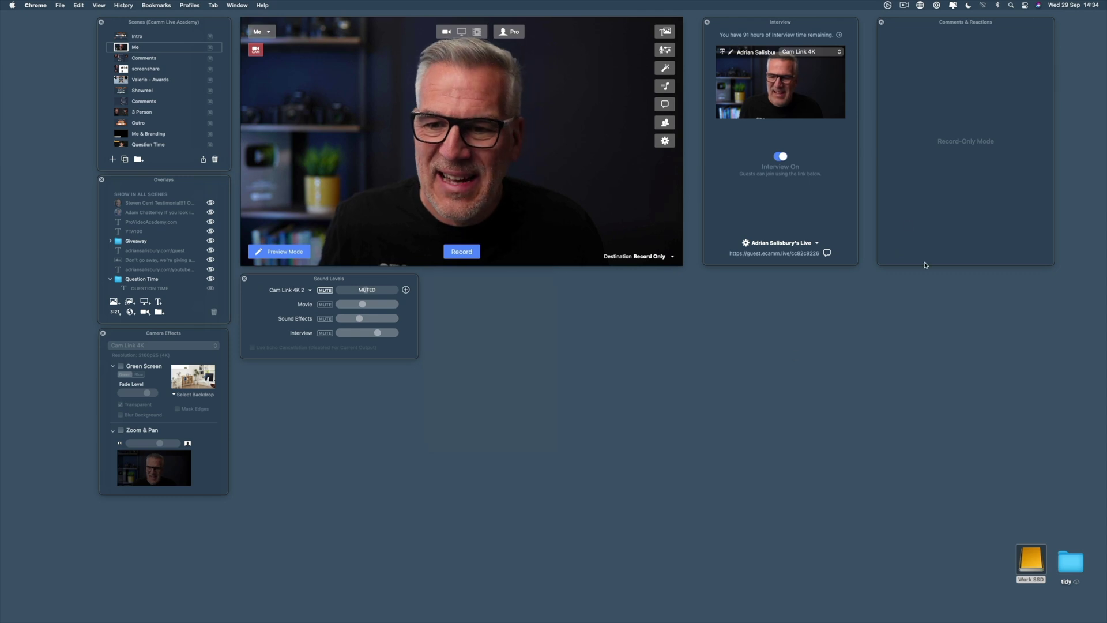
pyautogui.click(751, 248)
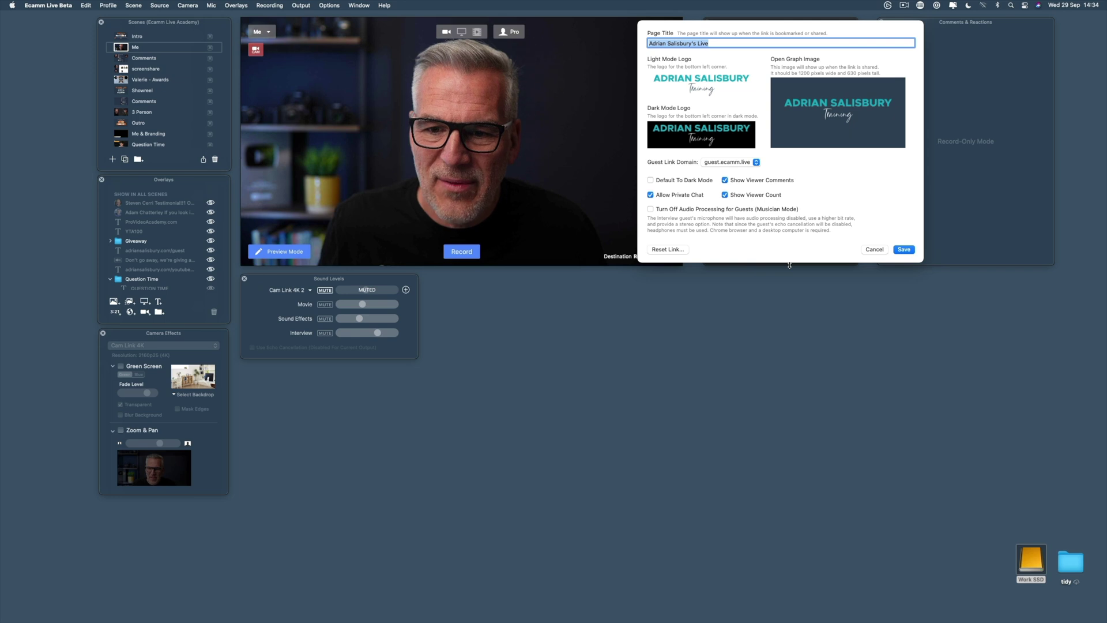
pyautogui.click(789, 265)
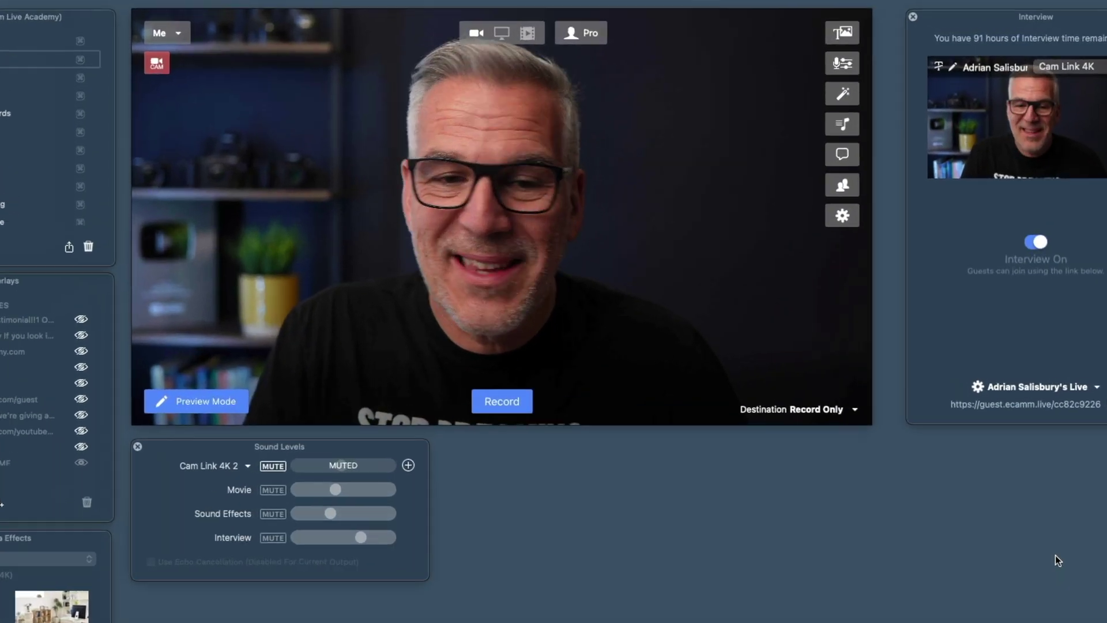